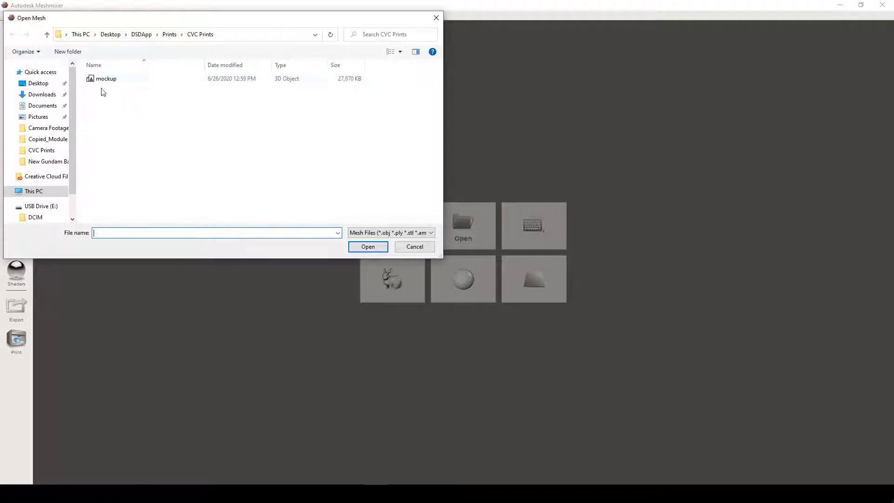
Step: Open the mockup mesh from the CVC Prints folder and inspect its tooth surfaces and open underside
{"action": "double_click", "coordinate": [128, 83]}
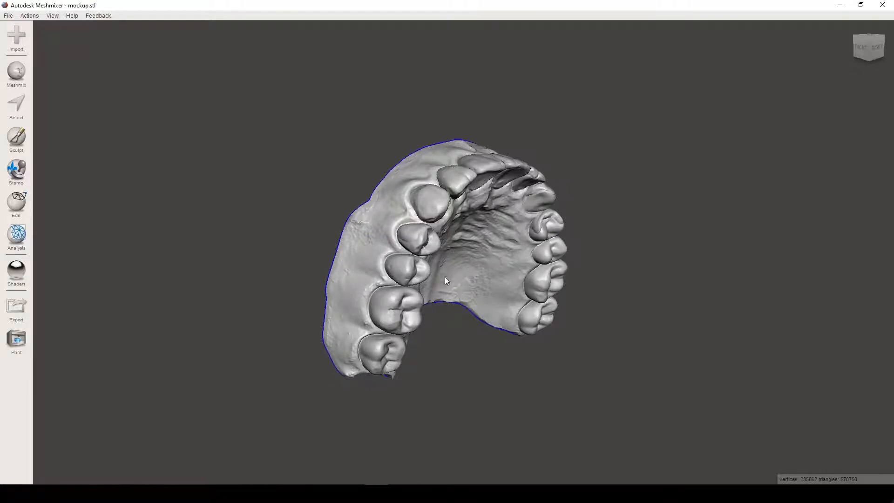
{"action": "right_click_drag", "start_coordinate": [652, 231], "coordinate": [672, 448]}
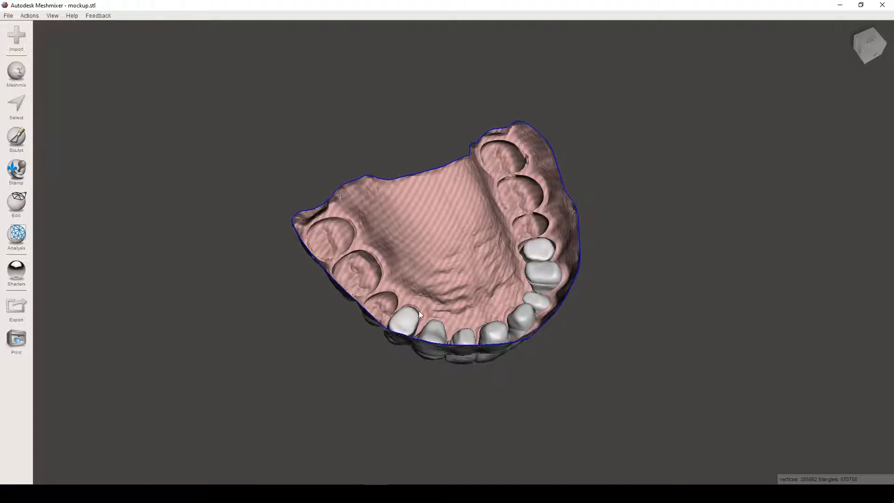
{"action": "right_click_drag", "start_coordinate": [568, 317], "coordinate": [520, 106]}
{"action": "scroll", "coordinate": [500, 183], "scroll_direction": "up", "scroll_amount": 5}
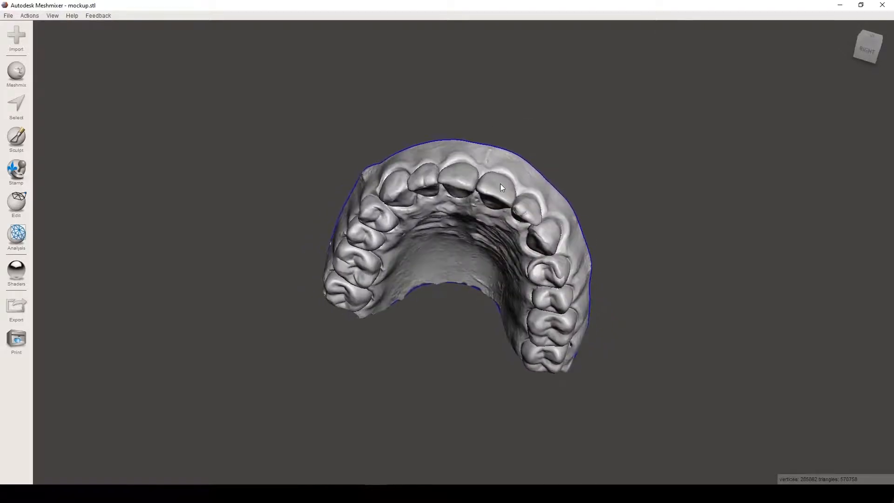
{"action": "right_click_drag", "start_coordinate": [468, 224], "coordinate": [489, 125]}
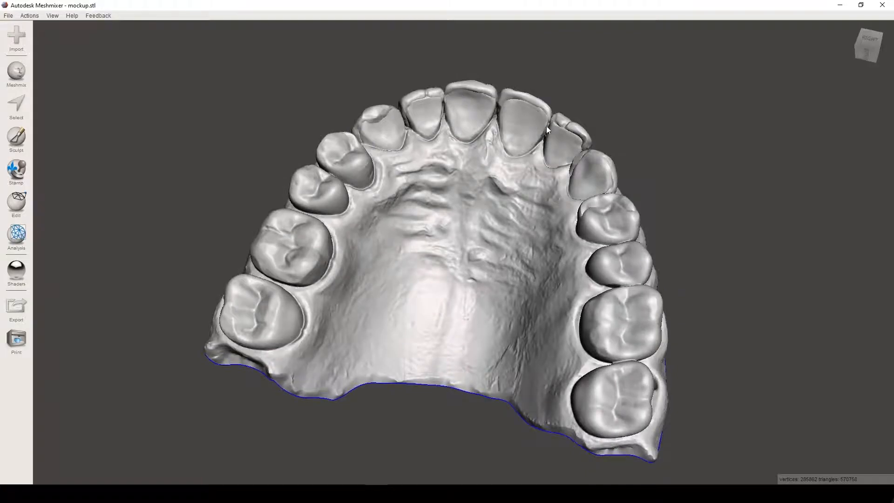
{"action": "right_click_drag", "start_coordinate": [293, 86], "coordinate": [588, 257]}
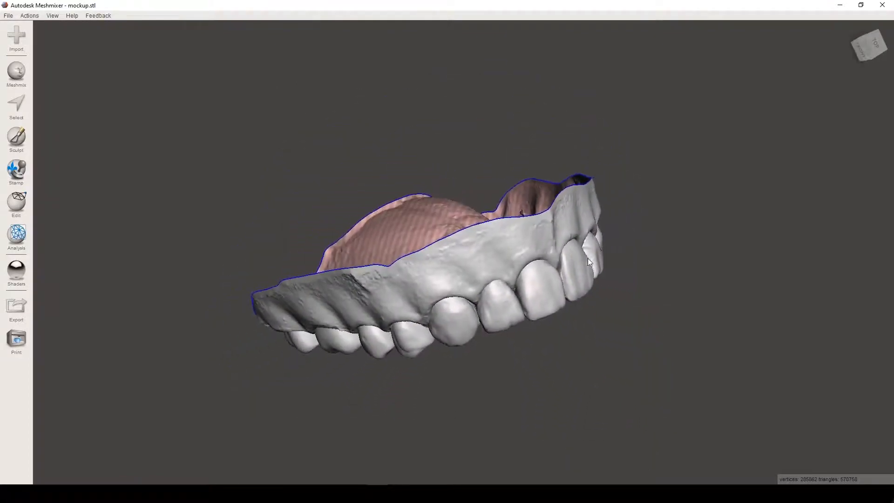
{"action": "right_click_drag", "start_coordinate": [647, 299], "coordinate": [554, 234]}
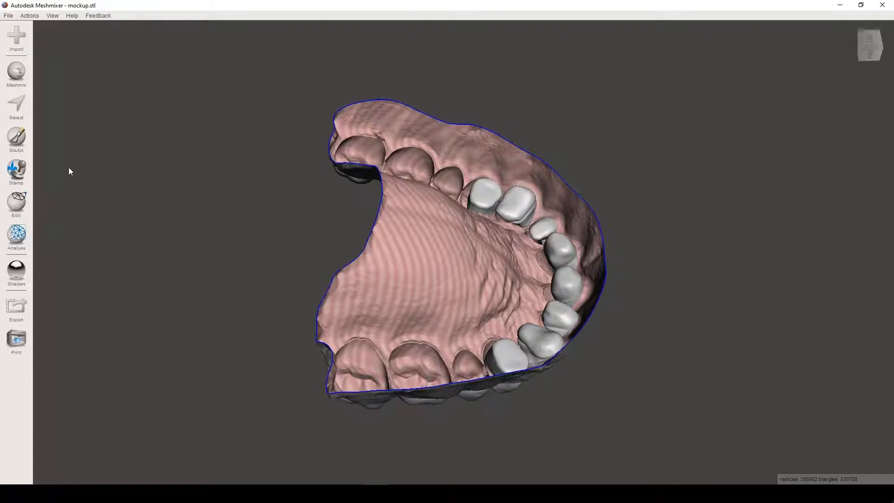
{"action": "right_click_drag", "start_coordinate": [568, 275], "coordinate": [490, 209]}
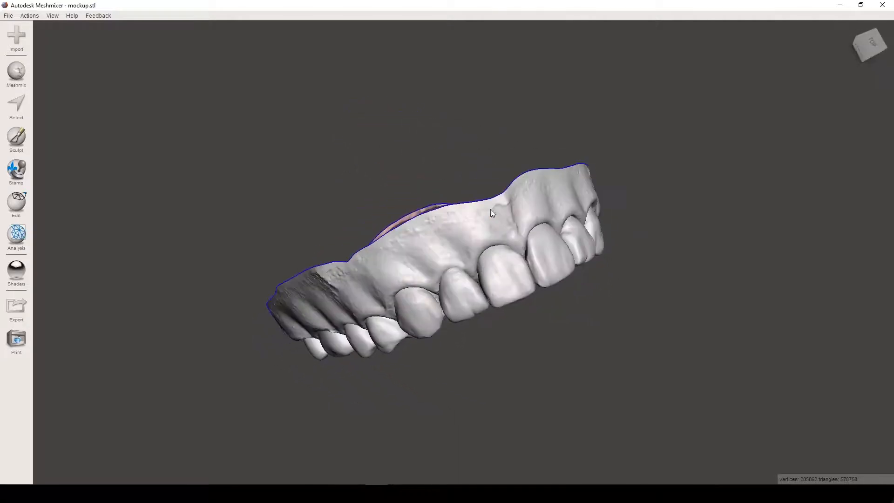
Step: Start Make Solid on the dental arch, set the solid type to Accurate and update the preview
{"action": "left_click", "coordinate": [24, 205]}
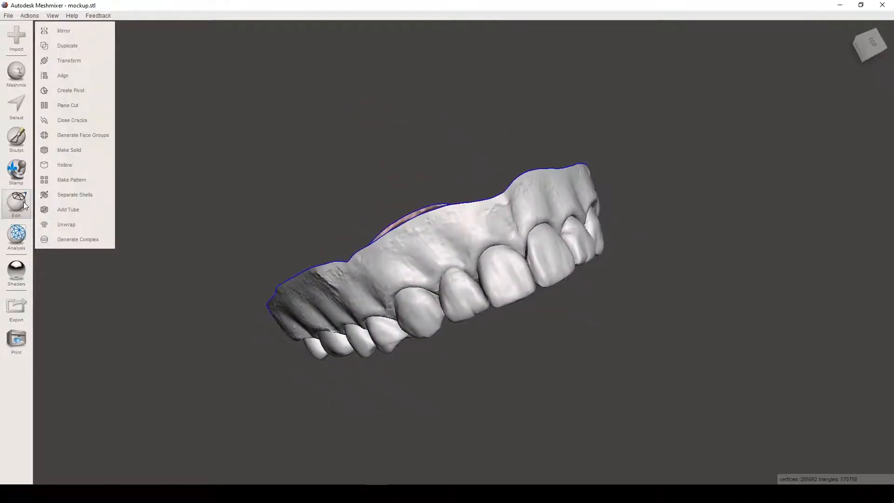
{"action": "left_click", "coordinate": [66, 154]}
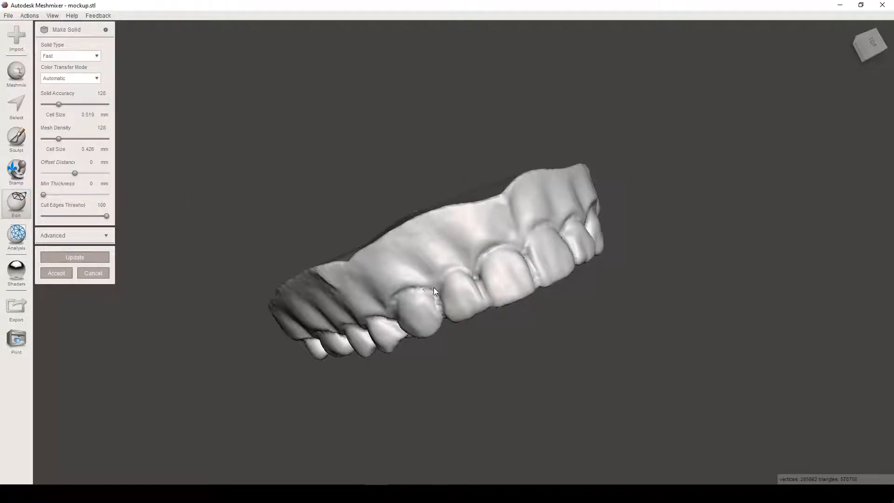
{"action": "left_click", "coordinate": [48, 60]}
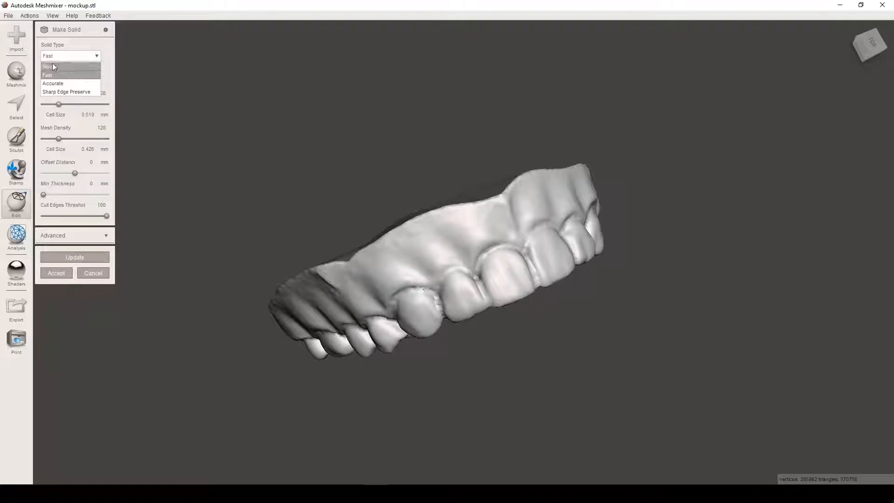
{"action": "left_click", "coordinate": [60, 85]}
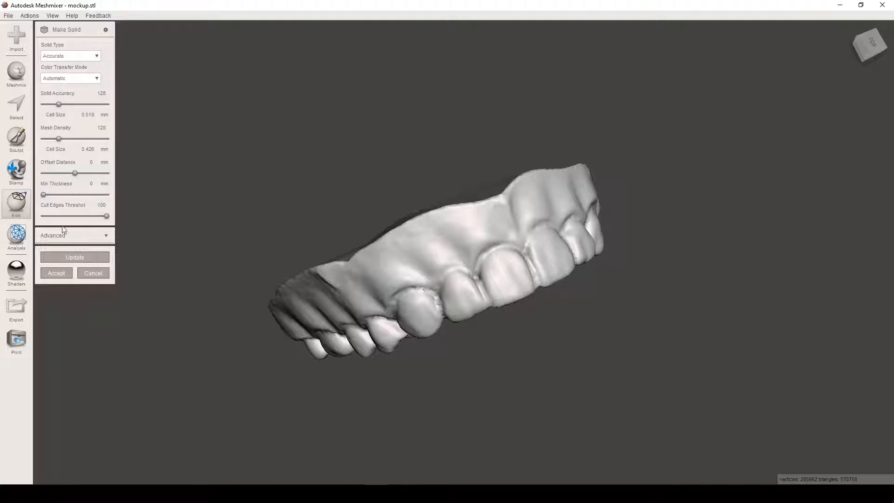
{"action": "left_click", "coordinate": [70, 258]}
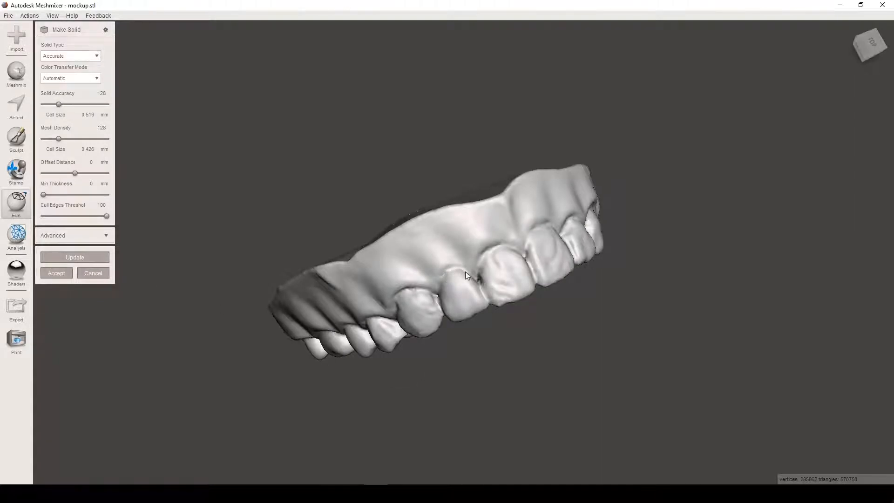
{"action": "mouse_move", "coordinate": [479, 273]}
{"action": "right_mouse_down"}
{"action": "mouse_move", "coordinate": [541, 256]}
{"action": "mouse_move", "coordinate": [490, 272]}
{"action": "right_mouse_up"}
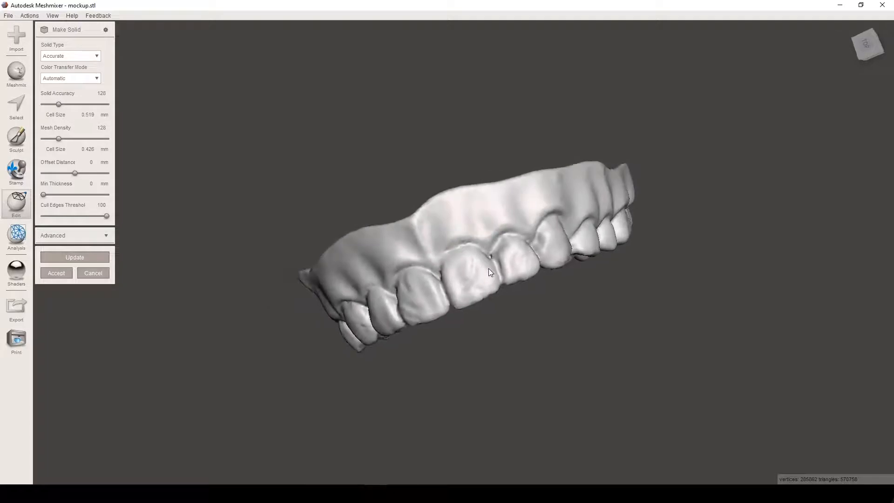
{"action": "scroll", "coordinate": [473, 274], "scroll_direction": "up", "scroll_amount": 6}
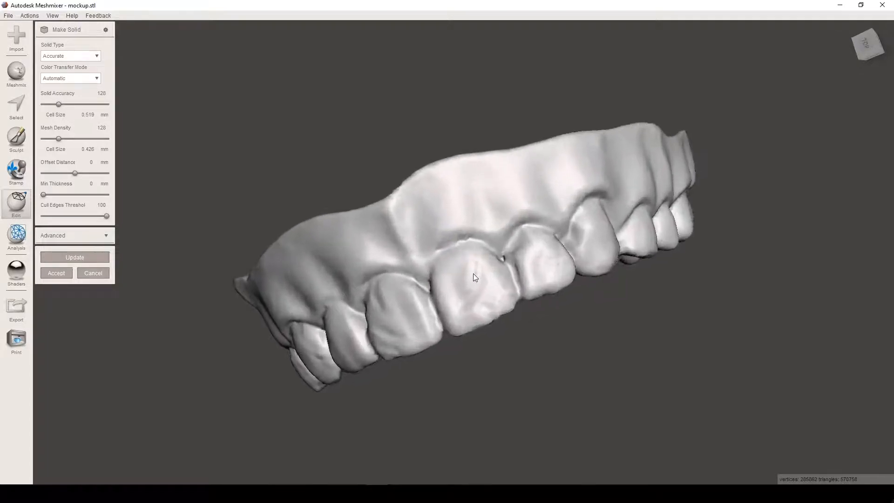
{"action": "scroll", "coordinate": [473, 273], "scroll_direction": "up", "scroll_amount": 1}
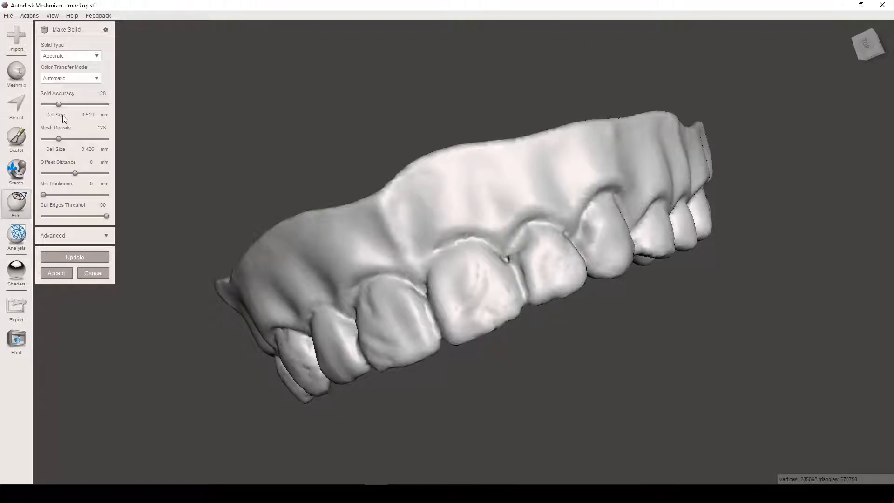
Step: Set the solid accuracy cell size to 0.1 mm, update the solid and check the front teeth
{"action": "left_click", "coordinate": [80, 115]}
{"action": "left_click_drag", "start_coordinate": [80, 115], "coordinate": [98, 114]}
{"action": "type", "text": "0.1"}
{"action": "left_click", "coordinate": [102, 257]}
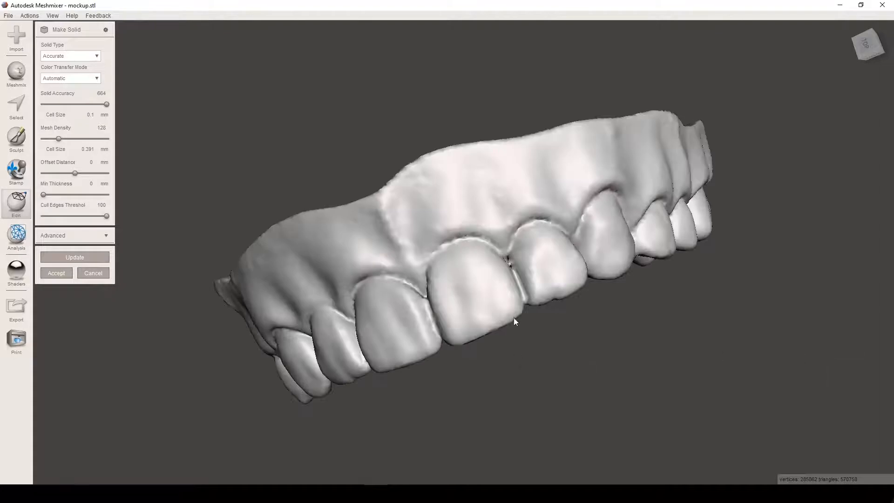
{"action": "right_click_drag", "start_coordinate": [492, 384], "coordinate": [509, 382]}
{"action": "right_click_drag", "start_coordinate": [547, 373], "coordinate": [575, 321]}
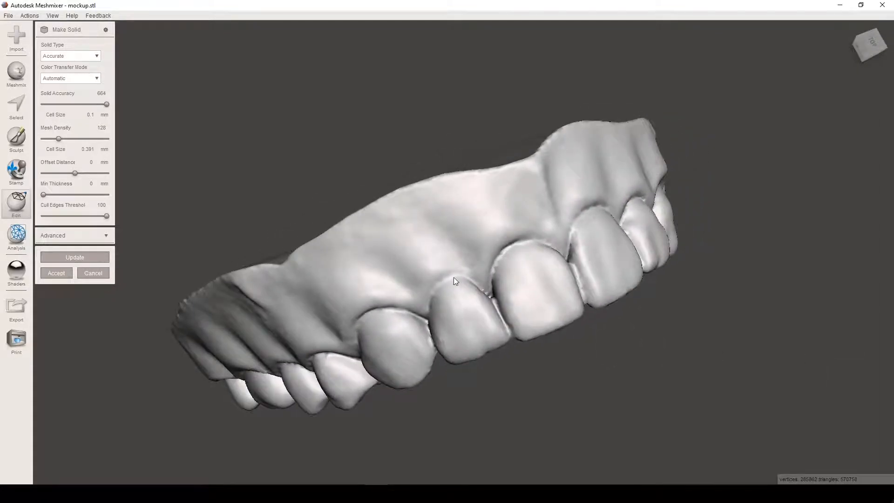
Step: Set the mesh density cell size to 0.15 mm, update the solid and inspect the teeth and palate for detail
{"action": "double_click", "coordinate": [85, 150]}
{"action": "type", "text": "0.15"}
{"action": "left_click", "coordinate": [99, 254]}
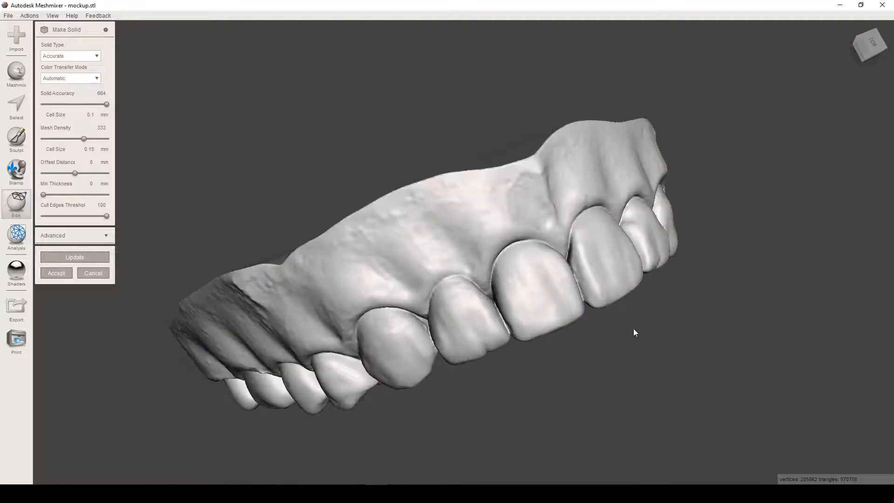
{"action": "right_click_drag", "start_coordinate": [624, 356], "coordinate": [533, 381]}
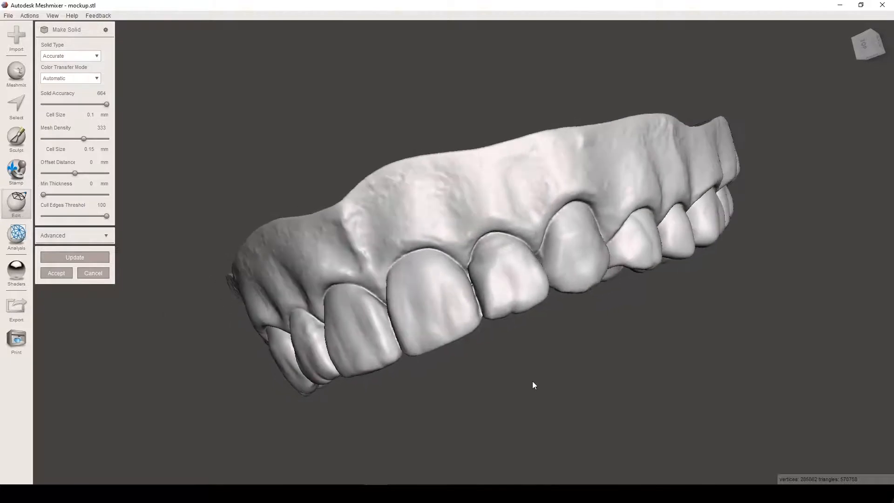
{"action": "right_click_drag", "start_coordinate": [624, 331], "coordinate": [435, 145]}
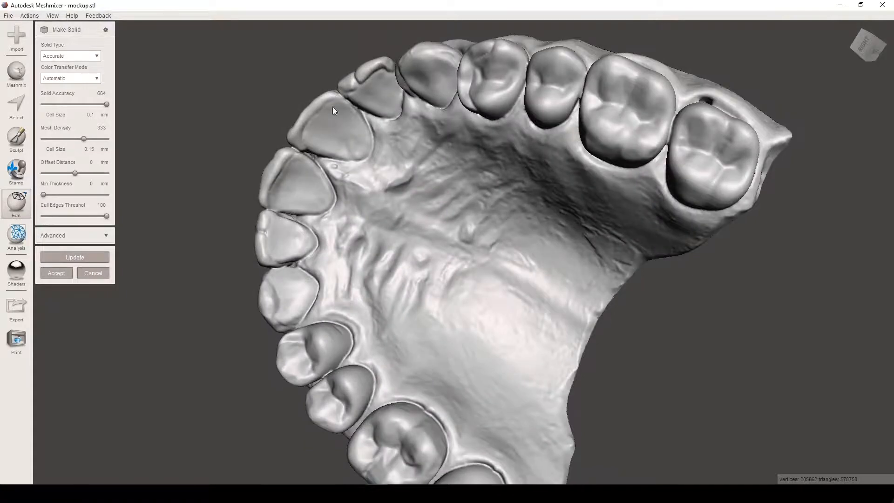
{"action": "right_click_drag", "start_coordinate": [311, 62], "coordinate": [364, 86]}
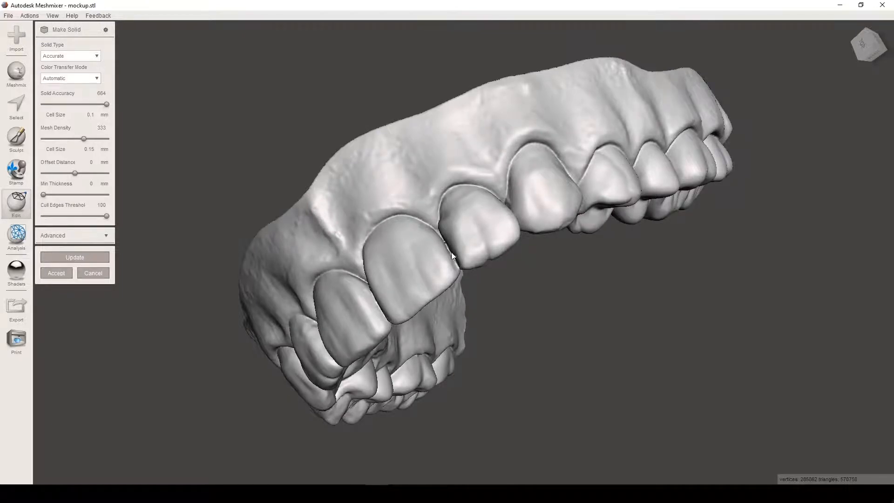
{"action": "right_click_drag", "start_coordinate": [328, 135], "coordinate": [380, 131]}
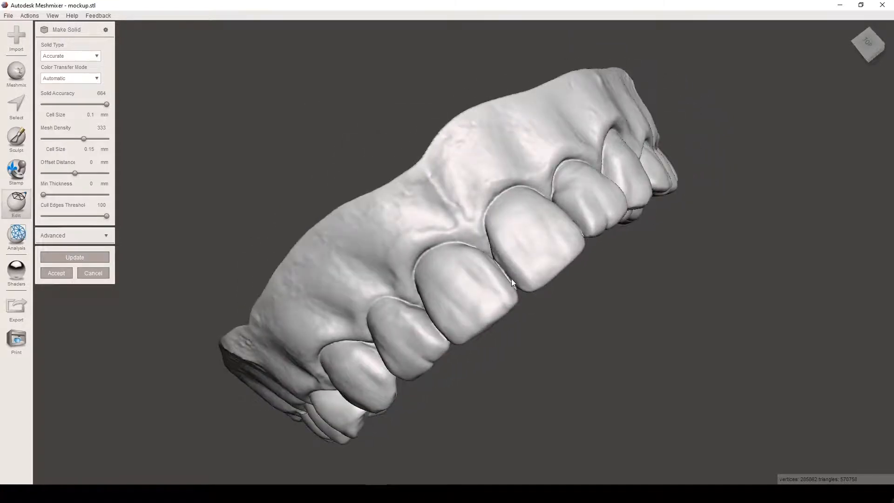
{"action": "right_click_drag", "start_coordinate": [529, 317], "coordinate": [574, 314]}
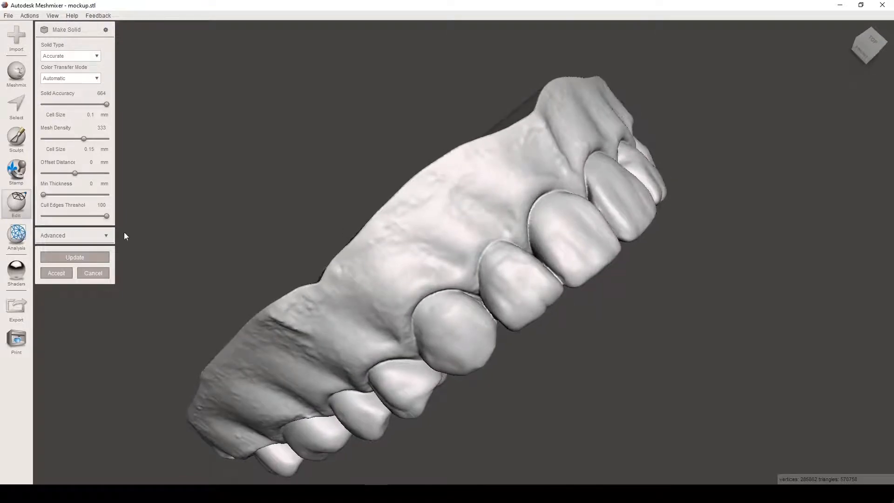
{"action": "right_click_drag", "start_coordinate": [373, 174], "coordinate": [294, 140]}
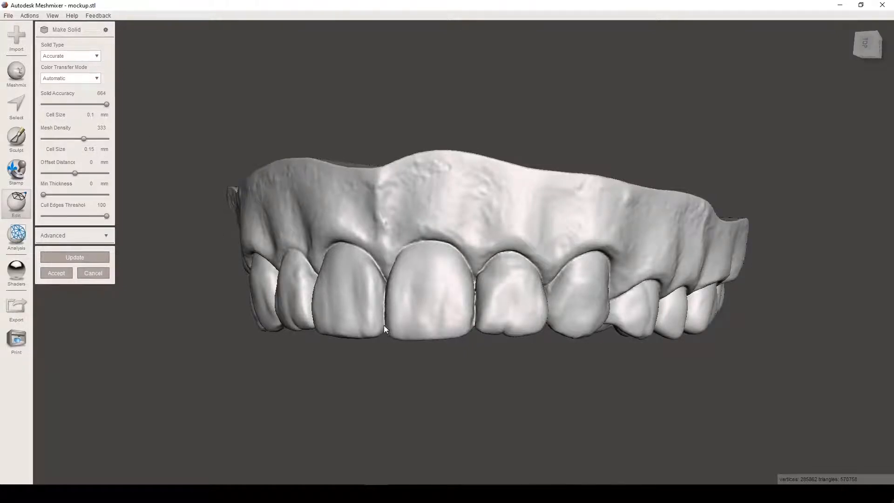
{"action": "right_click_drag", "start_coordinate": [286, 115], "coordinate": [416, 228]}
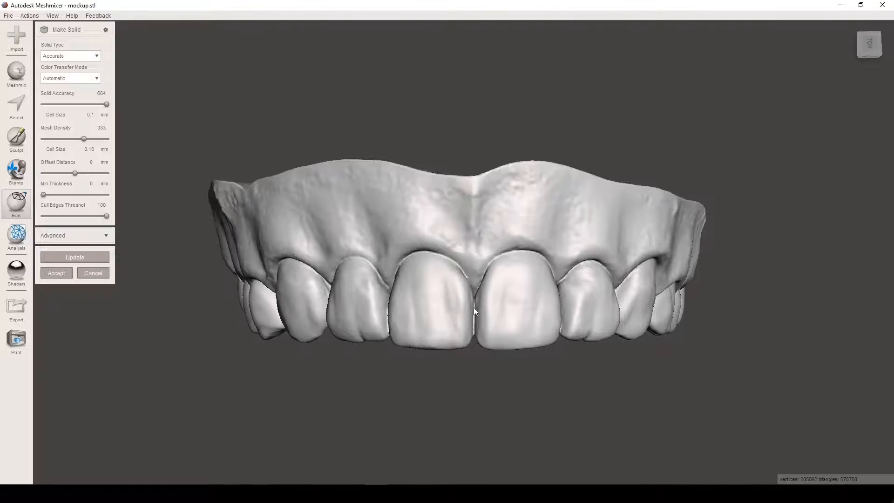
Step: Accept the solid conversion of the arch and close the Object Browser
{"action": "left_click", "coordinate": [61, 272]}
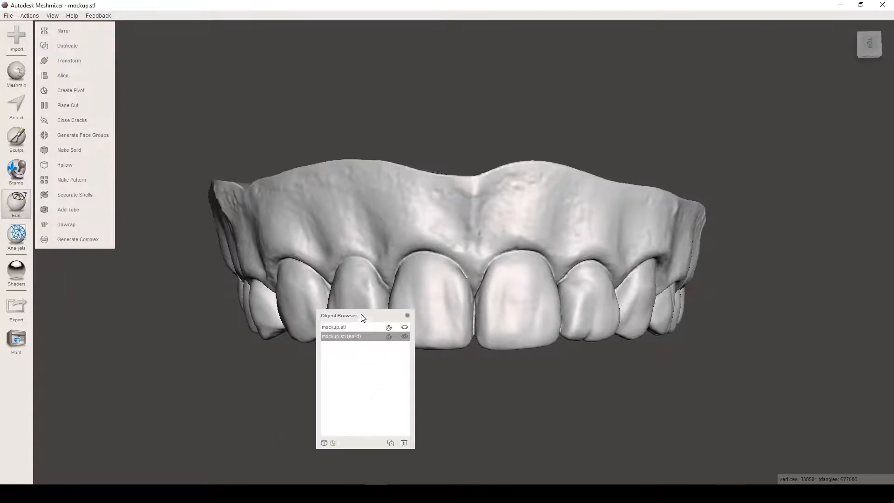
{"action": "right_click_drag", "start_coordinate": [441, 159], "coordinate": [387, 132]}
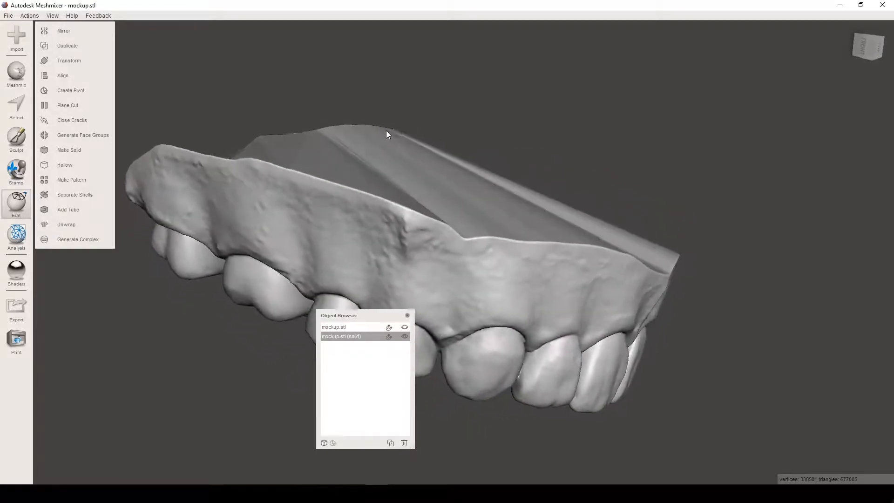
{"action": "left_click", "coordinate": [407, 316]}
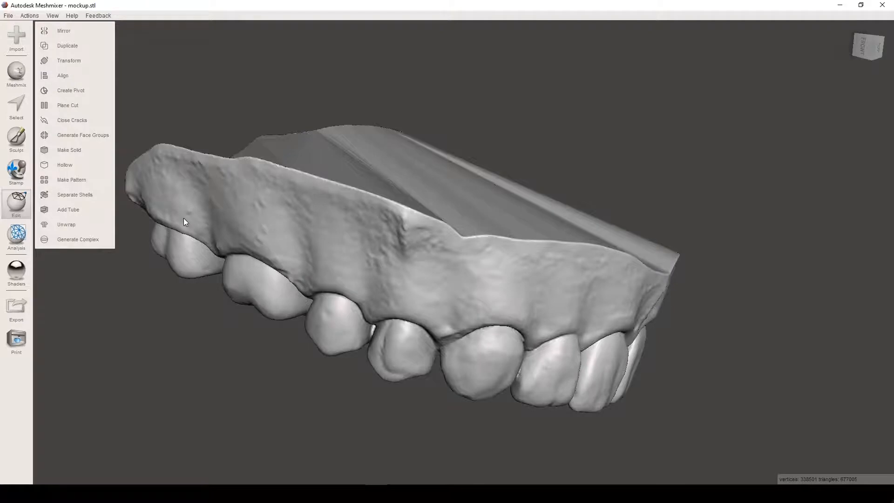
Step: Hollow the solid arch with a 1.5 mm offset distance, without generating any holes
{"action": "left_click", "coordinate": [68, 165]}
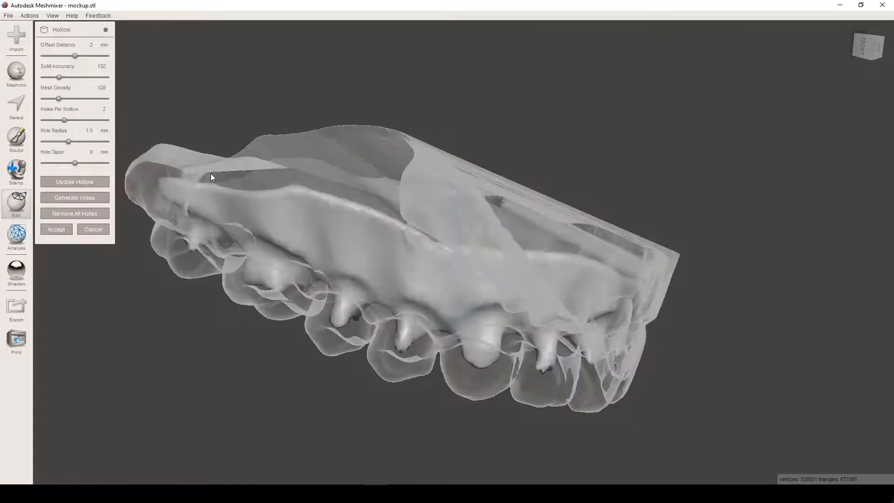
{"action": "right_click_drag", "start_coordinate": [481, 319], "coordinate": [481, 376]}
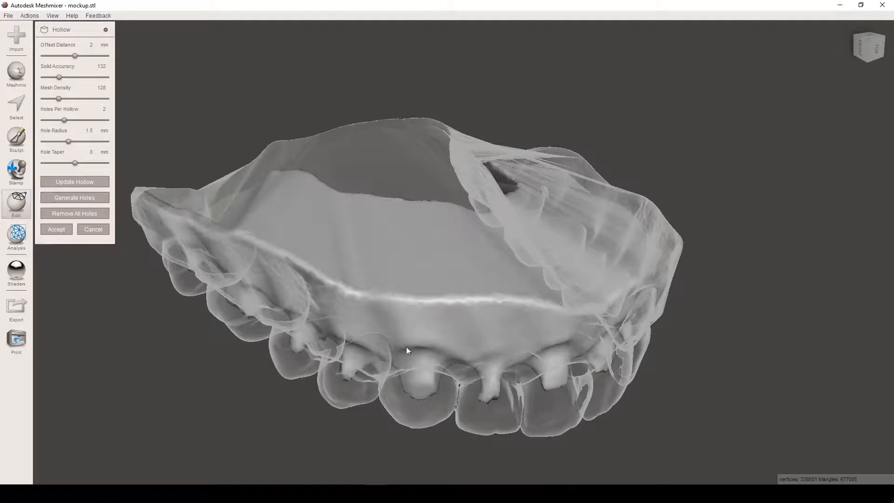
{"action": "right_click_drag", "start_coordinate": [406, 348], "coordinate": [577, 265]}
{"action": "right_click_drag", "start_coordinate": [630, 383], "coordinate": [553, 397]}
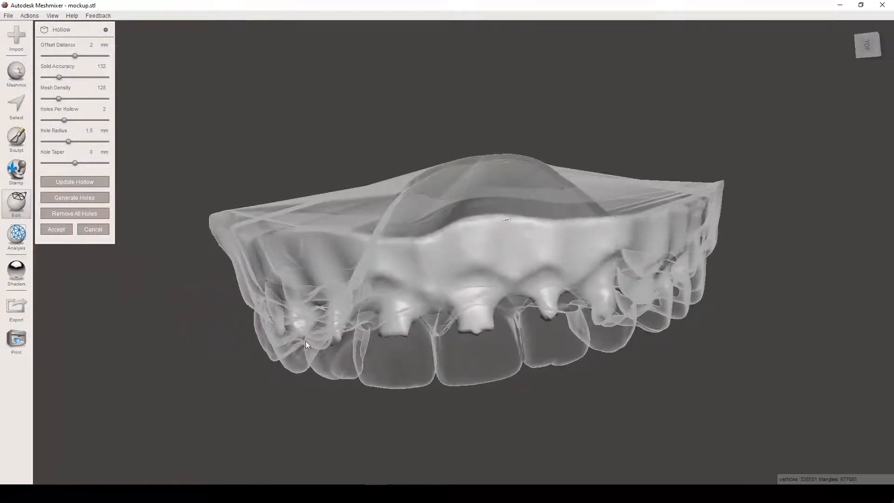
{"action": "left_click", "coordinate": [91, 44]}
{"action": "type", "text": "1.5"}
{"action": "left_click", "coordinate": [94, 182]}
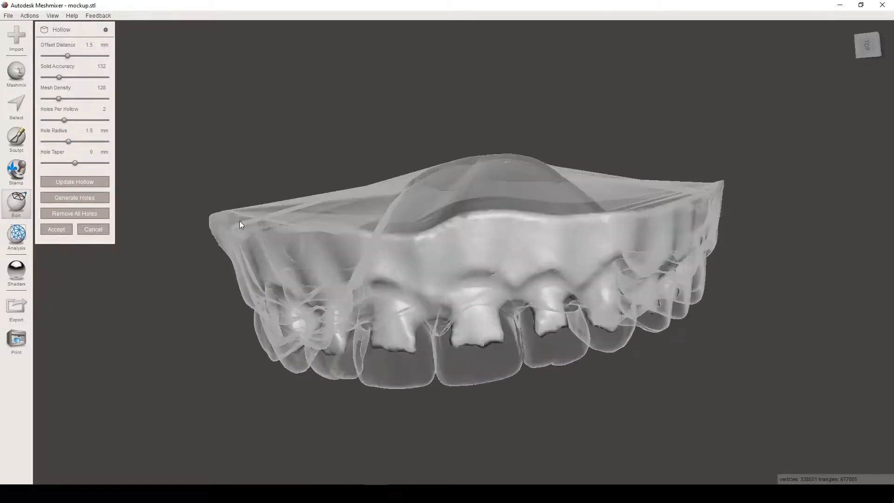
{"action": "right_click_drag", "start_coordinate": [231, 172], "coordinate": [384, 186]}
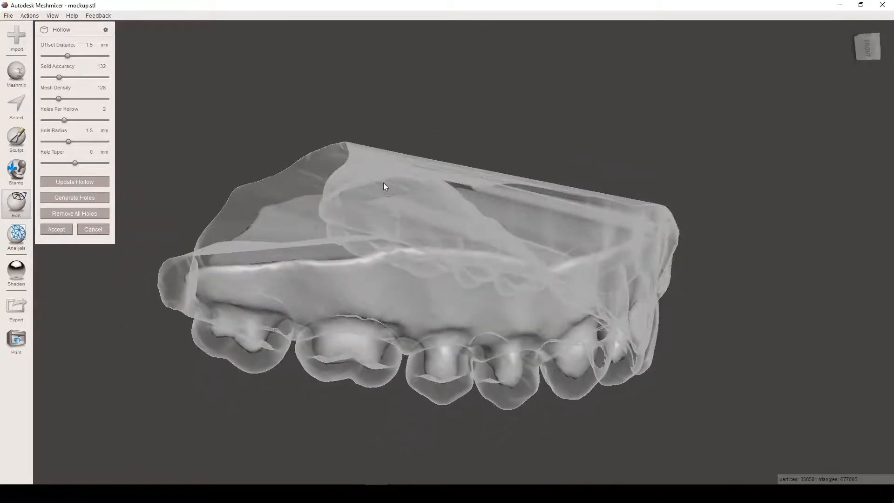
{"action": "left_click", "coordinate": [56, 230]}
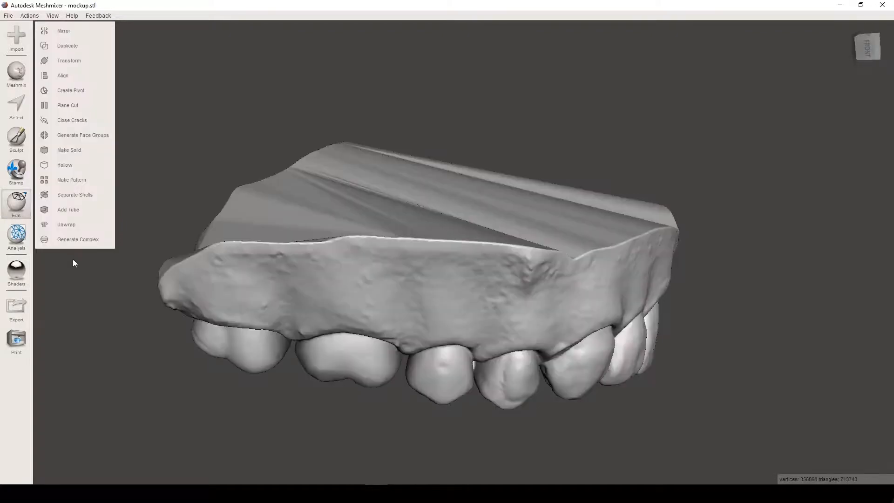
Step: Start a Plane Cut on the hollowed arch and rotate the cutting plane to lie roughly parallel to the base, keeping the teeth side
{"action": "left_click", "coordinate": [71, 106]}
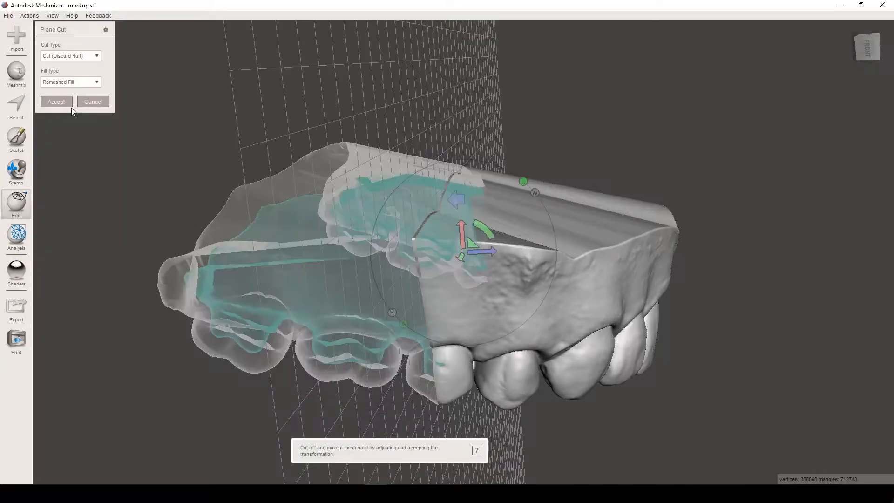
{"action": "right_click_drag", "start_coordinate": [118, 205], "coordinate": [197, 208]}
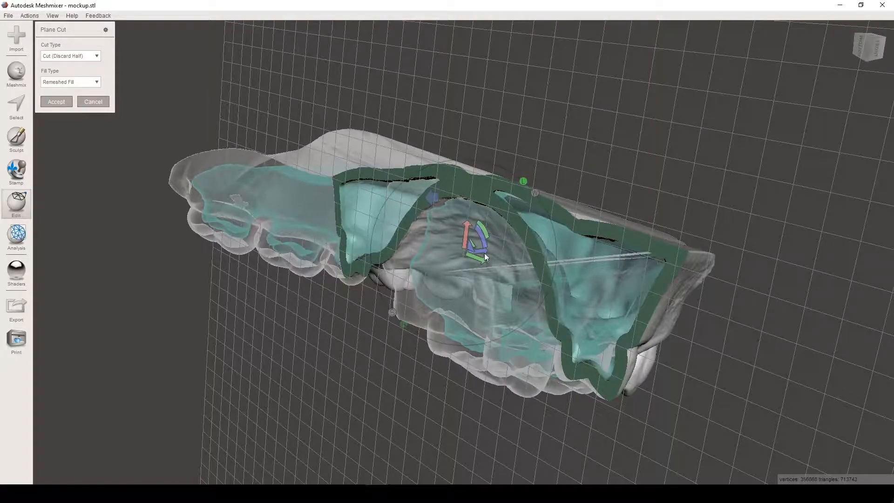
{"action": "right_click_drag", "start_coordinate": [614, 267], "coordinate": [543, 221]}
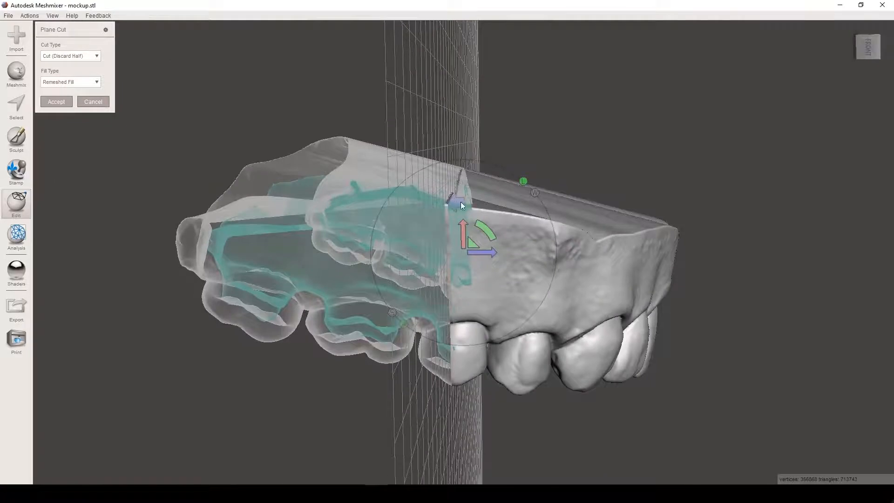
{"action": "right_click_drag", "start_coordinate": [415, 186], "coordinate": [377, 176]}
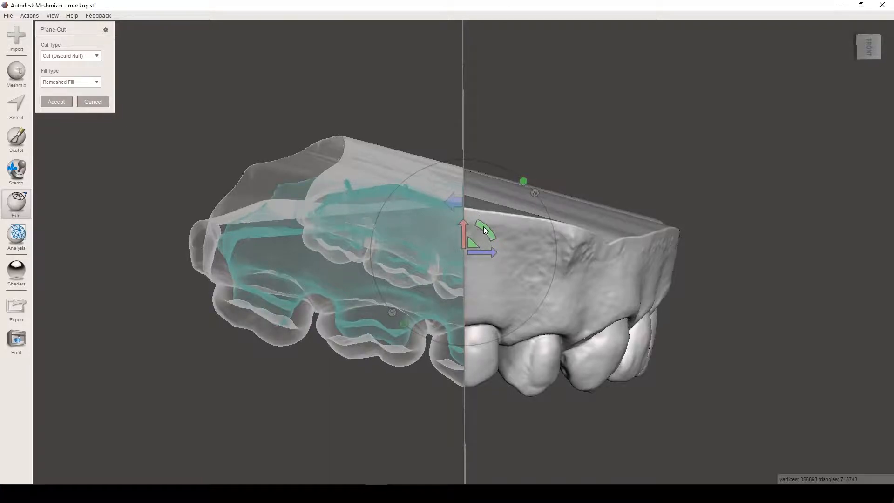
{"action": "left_click_drag", "start_coordinate": [484, 226], "coordinate": [507, 292]}
Step: Shift the cutting plane slightly away from the teeth toward the base, so the cut stays clear of the gum margins
{"action": "right_click_drag", "start_coordinate": [716, 226], "coordinate": [457, 191]}
{"action": "right_click_drag", "start_coordinate": [448, 183], "coordinate": [433, 175]}
{"action": "right_click_drag", "start_coordinate": [265, 240], "coordinate": [294, 242]}
{"action": "right_click_drag", "start_coordinate": [638, 156], "coordinate": [671, 205]}
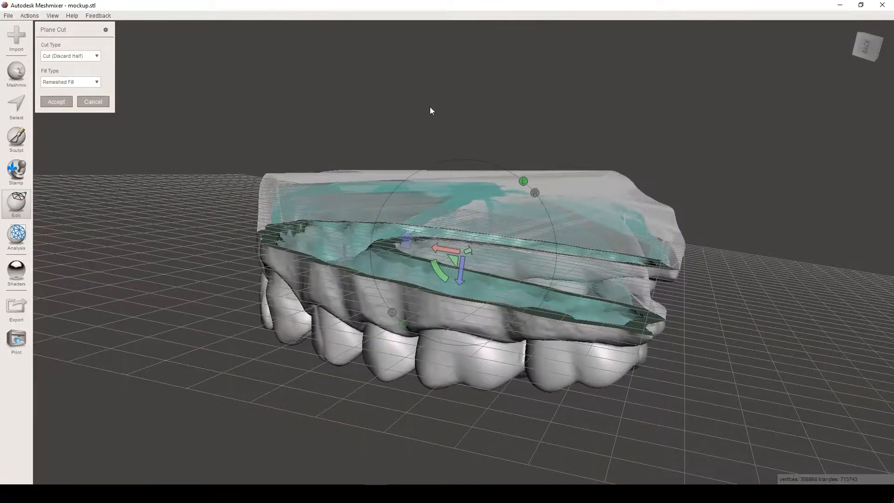
{"action": "right_click_drag", "start_coordinate": [430, 110], "coordinate": [475, 189]}
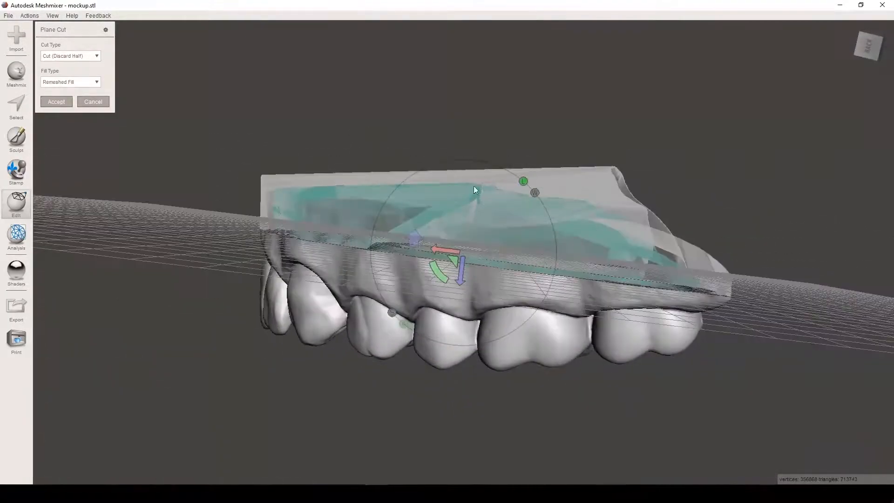
{"action": "left_click_drag", "start_coordinate": [461, 270], "coordinate": [463, 253]}
Step: Fine-tune the cutting plane's sideways tilt so it runs level above the front teeth
{"action": "right_click_drag", "start_coordinate": [269, 120], "coordinate": [415, 132]}
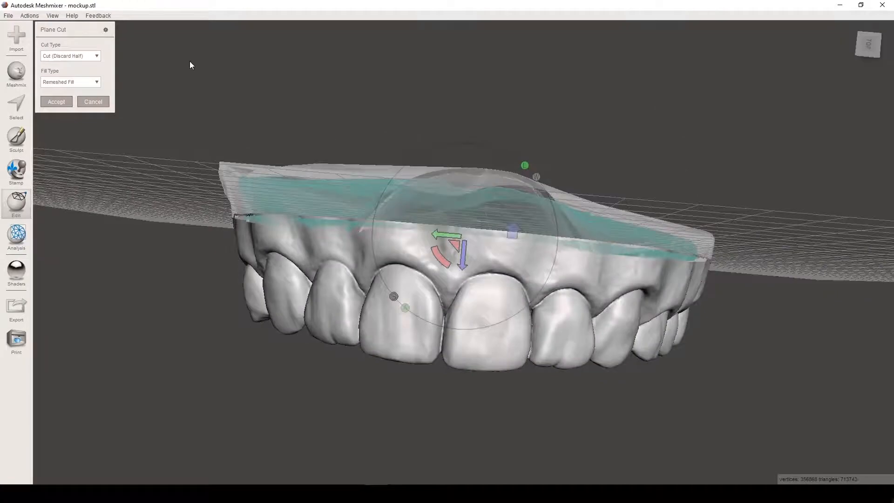
{"action": "right_click_drag", "start_coordinate": [190, 64], "coordinate": [183, 117]}
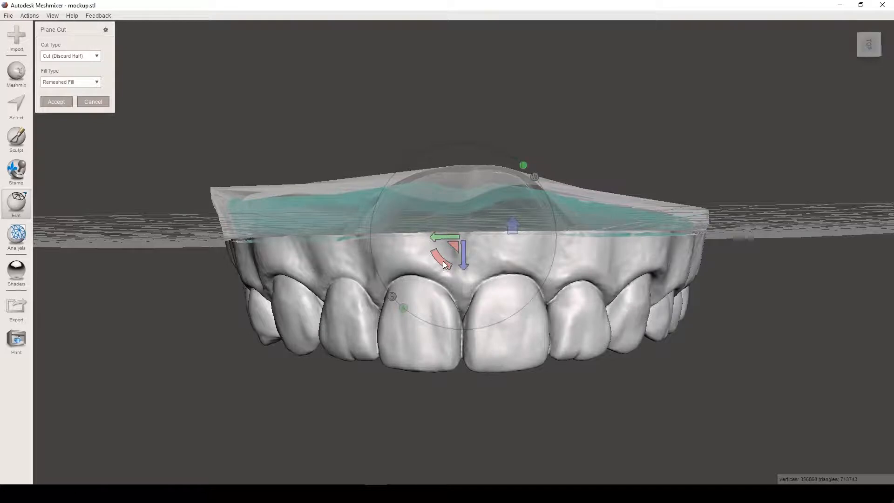
{"action": "left_click_drag", "start_coordinate": [443, 264], "coordinate": [441, 265]}
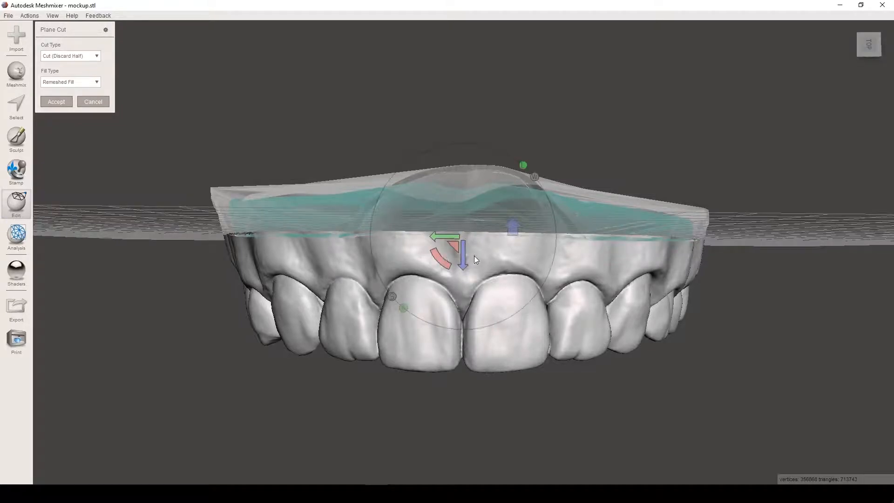
Step: Check the cut line around the whole arch and accept the plane cut with Cut (Discard Half) and Remeshed Fill
{"action": "right_click_drag", "start_coordinate": [664, 106], "coordinate": [480, 147]}
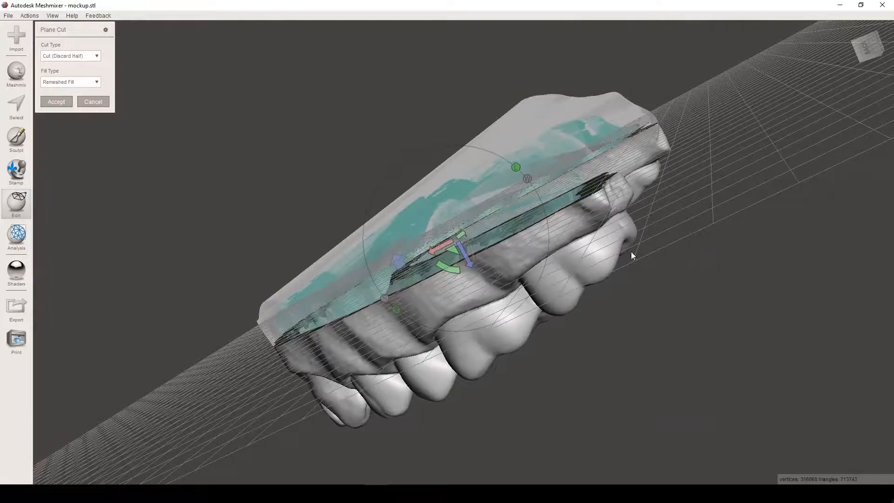
{"action": "right_click_drag", "start_coordinate": [632, 255], "coordinate": [444, 102]}
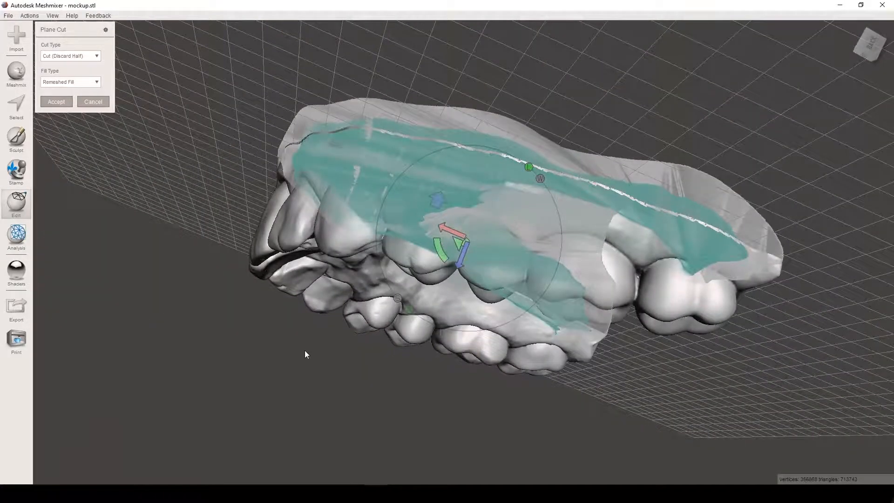
{"action": "right_click_drag", "start_coordinate": [306, 354], "coordinate": [343, 390]}
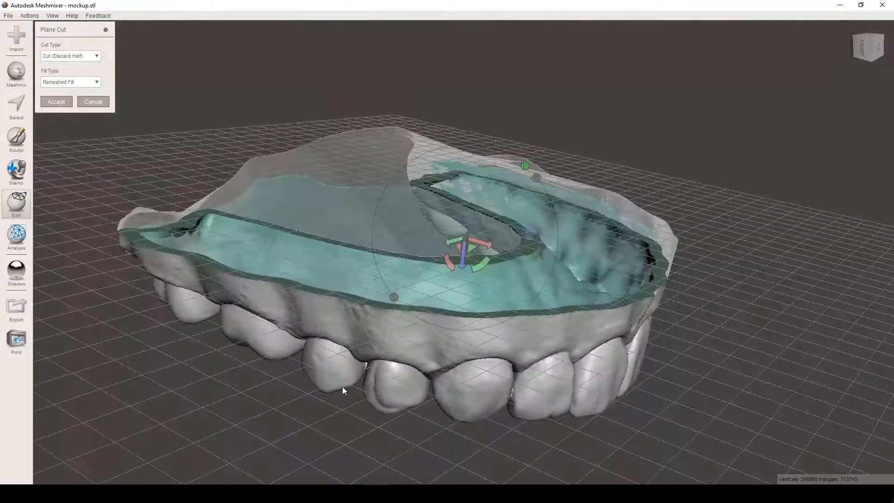
{"action": "right_click_drag", "start_coordinate": [179, 315], "coordinate": [225, 326]}
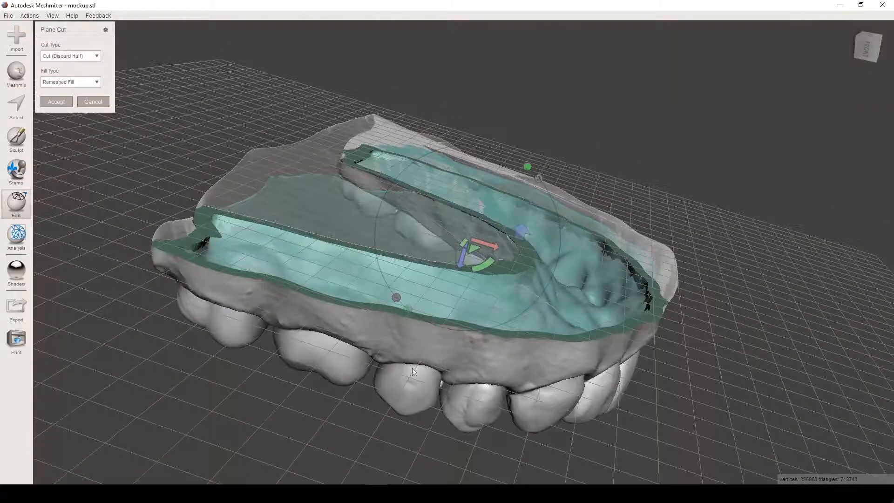
{"action": "mouse_move", "coordinate": [356, 397]}
{"action": "right_mouse_down"}
{"action": "mouse_move", "coordinate": [372, 408]}
{"action": "mouse_move", "coordinate": [351, 382]}
{"action": "right_mouse_up"}
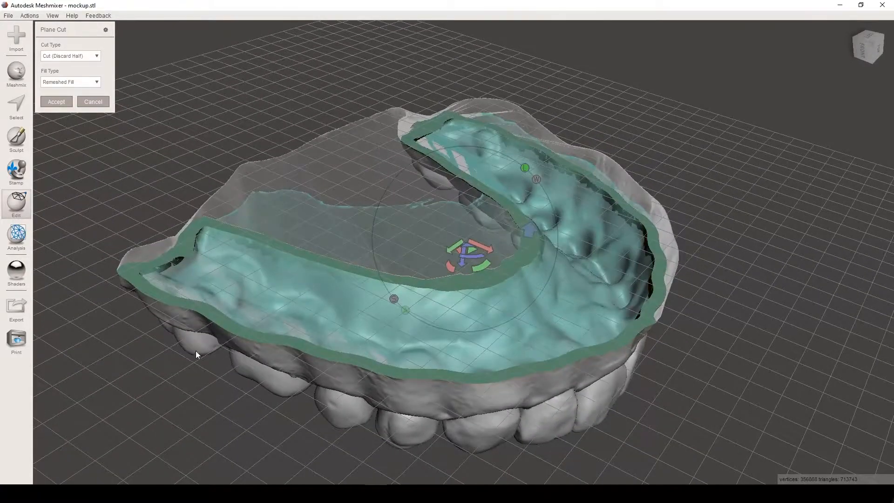
{"action": "right_click_drag", "start_coordinate": [196, 351], "coordinate": [163, 342]}
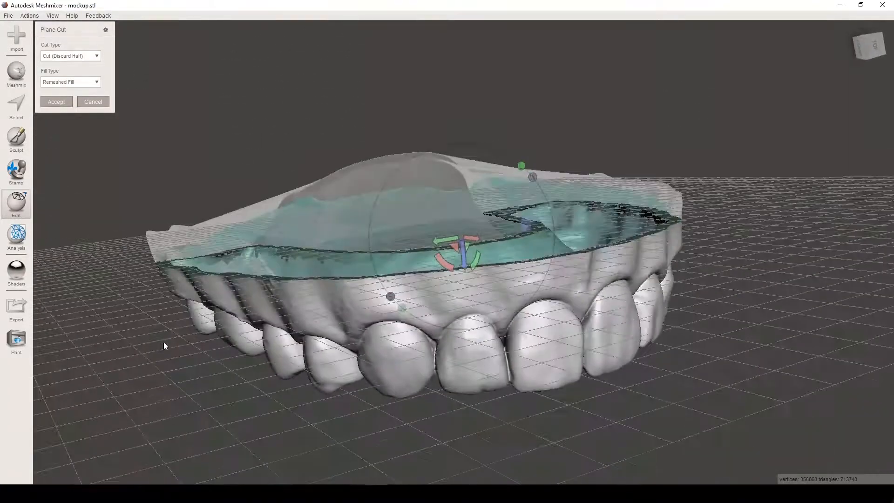
{"action": "right_click_drag", "start_coordinate": [753, 177], "coordinate": [711, 176]}
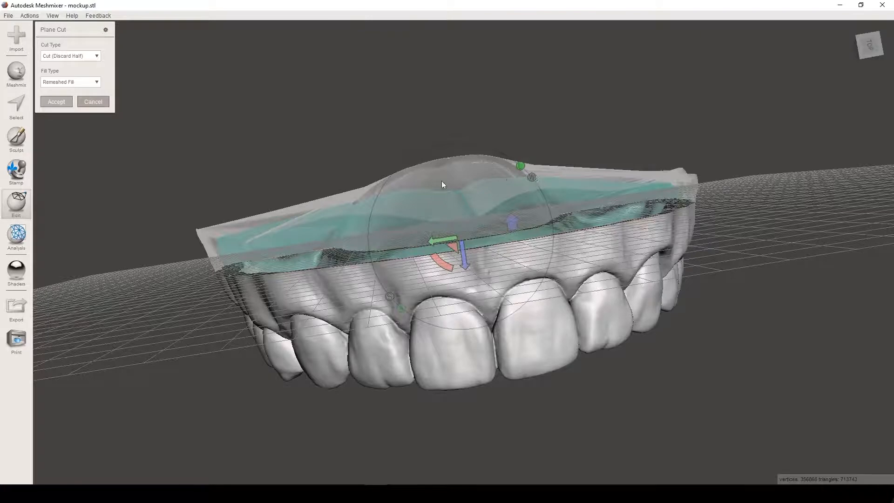
{"action": "key", "text": "Return"}
Step: Examine the trimmed arch from the teeth side and the open base, including the hollow interior and wall rim
{"action": "right_click_drag", "start_coordinate": [545, 140], "coordinate": [644, 275]}
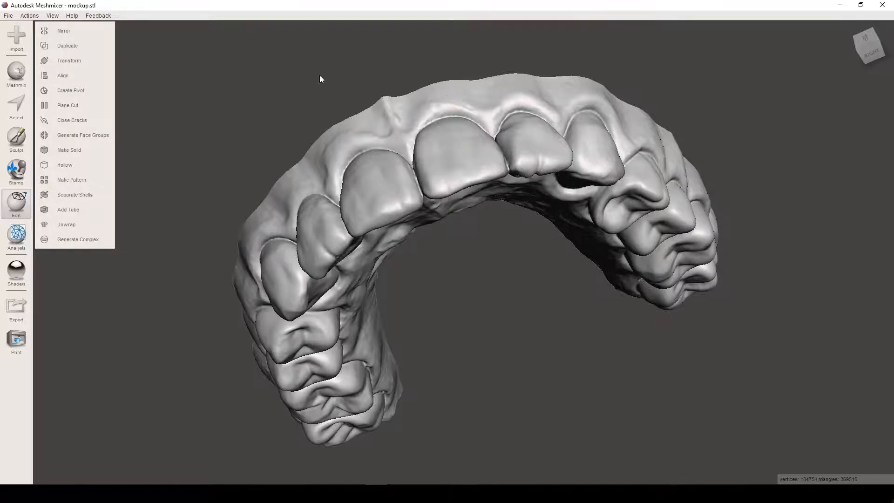
{"action": "right_click_drag", "start_coordinate": [469, 258], "coordinate": [425, 366]}
{"action": "right_click_drag", "start_coordinate": [539, 197], "coordinate": [552, 216]}
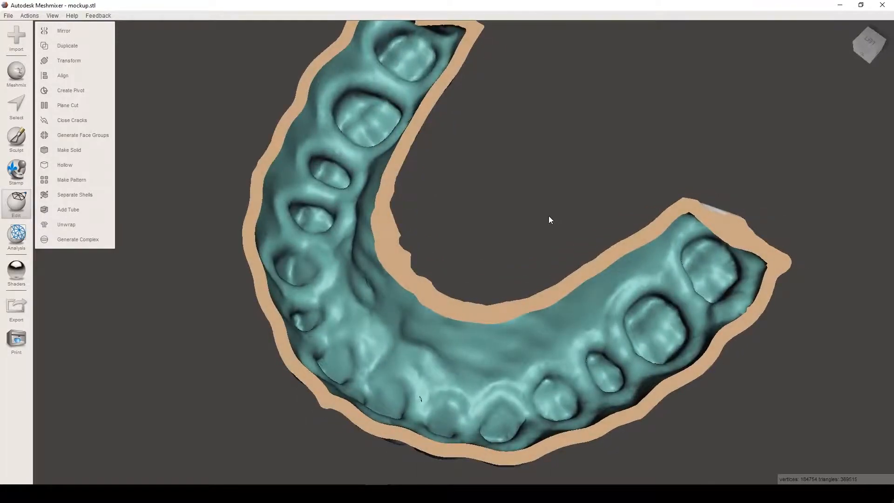
{"action": "right_click_drag", "start_coordinate": [530, 190], "coordinate": [553, 97]}
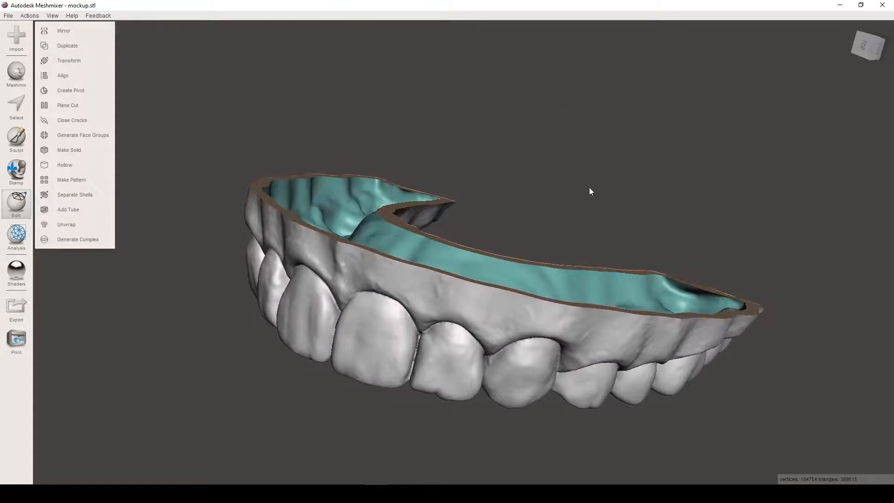
{"action": "right_click_drag", "start_coordinate": [568, 228], "coordinate": [556, 221]}
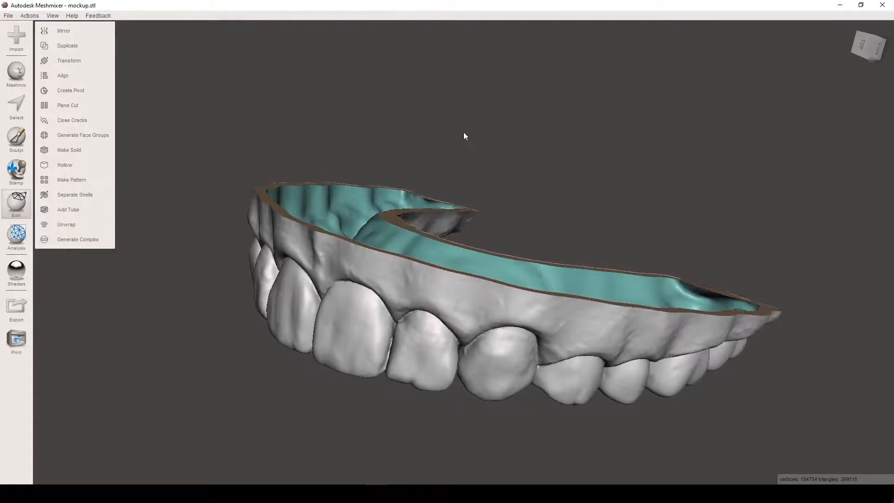
Step: Export the trimmed hollow arch to the CVC Prints folder as Patient1 in STL Binary format
{"action": "left_click", "coordinate": [11, 17]}
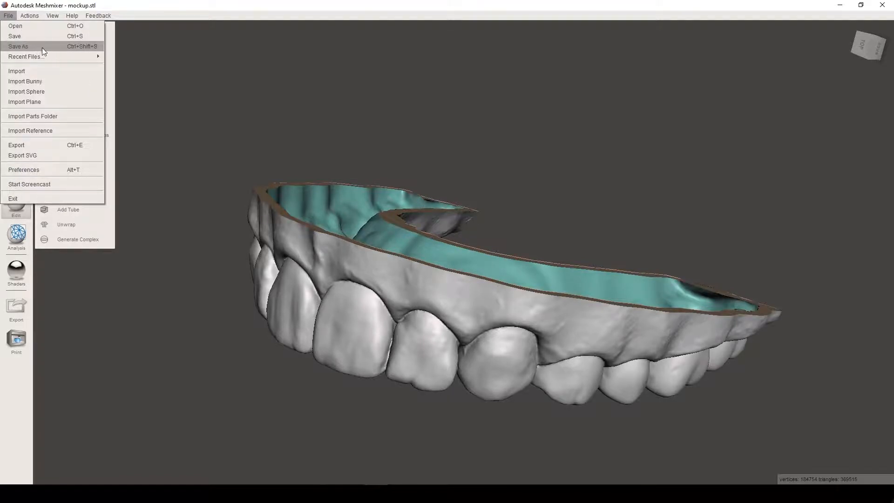
{"action": "left_click", "coordinate": [50, 145]}
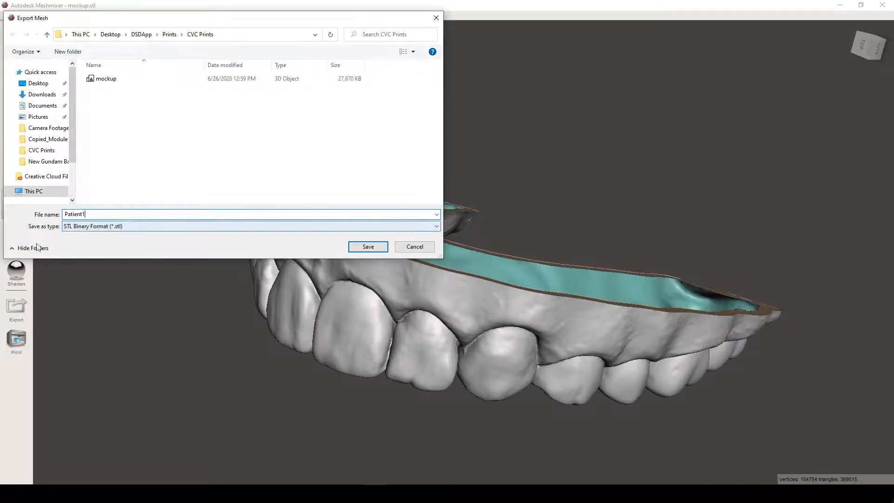
{"action": "left_click", "coordinate": [78, 229]}
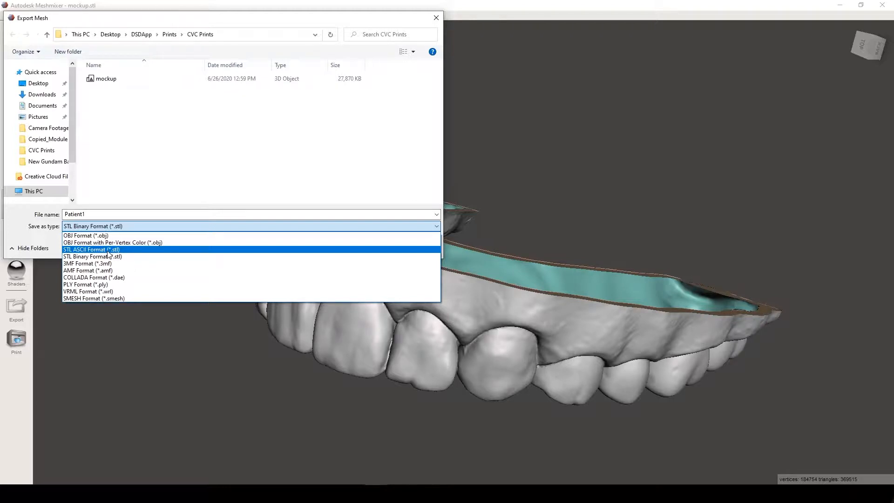
{"action": "left_click", "coordinate": [85, 257]}
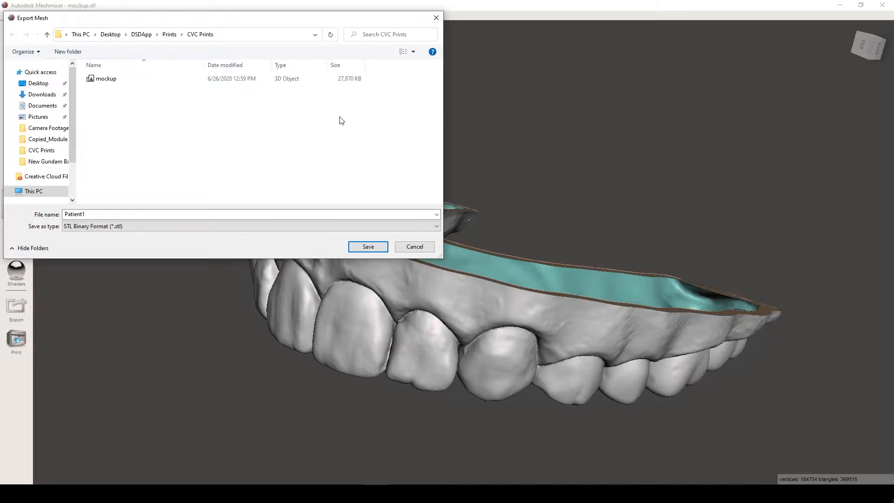
{"action": "left_click", "coordinate": [367, 247]}
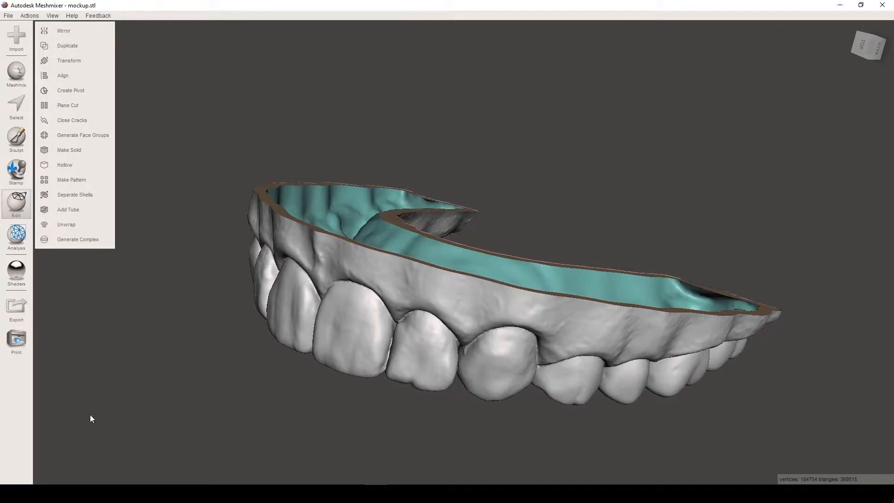
Step: Switch to File Explorer and select the exported Patient1 file in the CVC Prints folder
{"action": "left_click", "coordinate": [101, 493]}
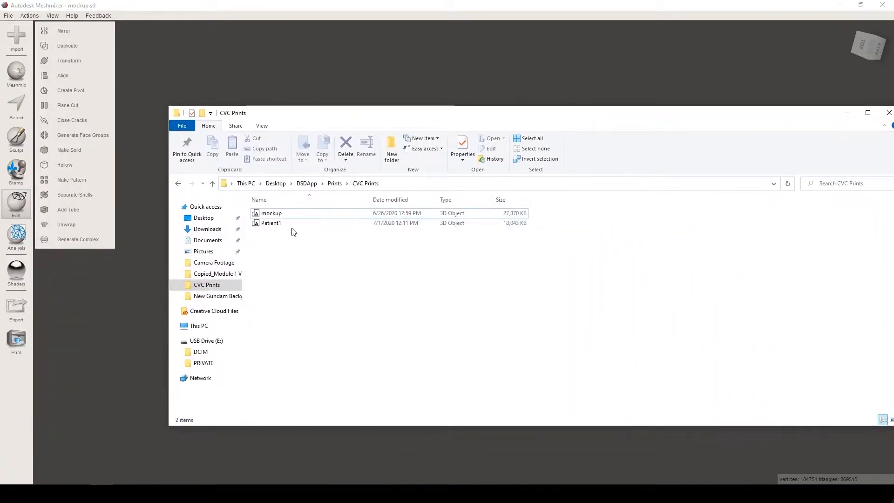
{"action": "left_click", "coordinate": [508, 223]}
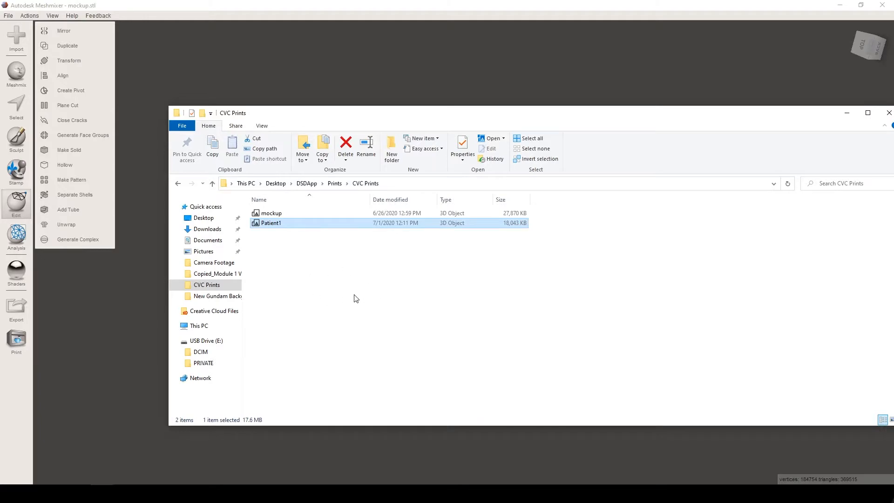
{"action": "left_click_drag", "start_coordinate": [489, 111], "coordinate": [485, 110]}
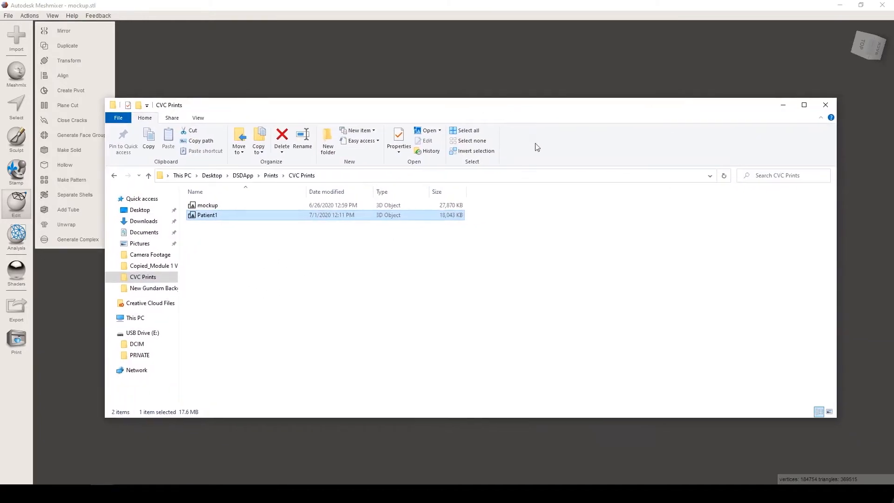